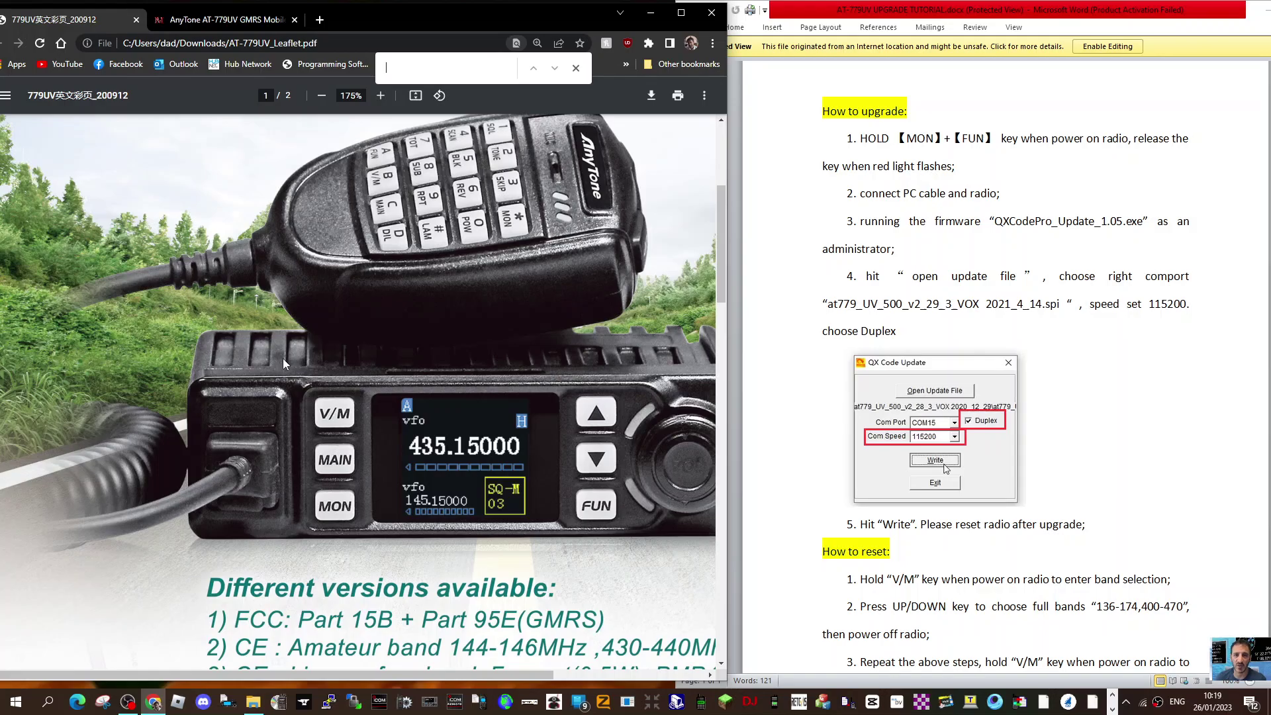
# Download the 'Firmware Software w/Video .rar' archive from miklor.com, then return to the AT-779UV leaflet PDF
pyautogui.click(231, 23)
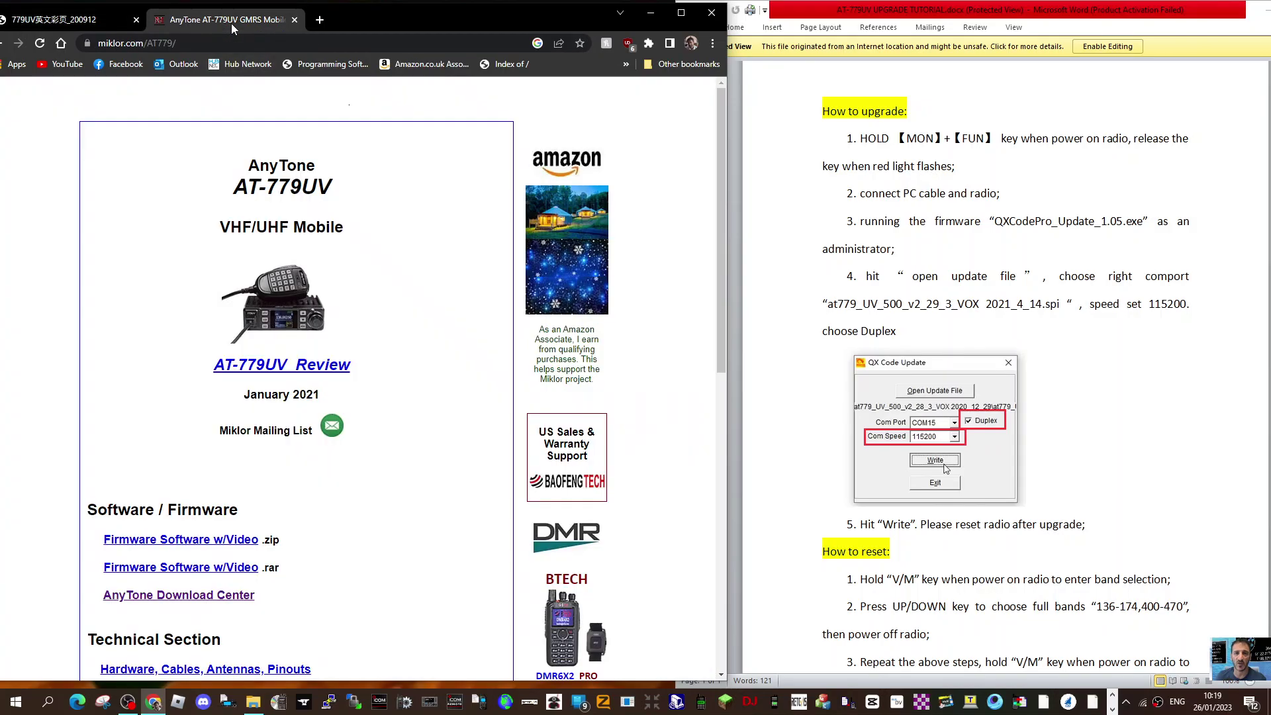
pyautogui.click(190, 569)
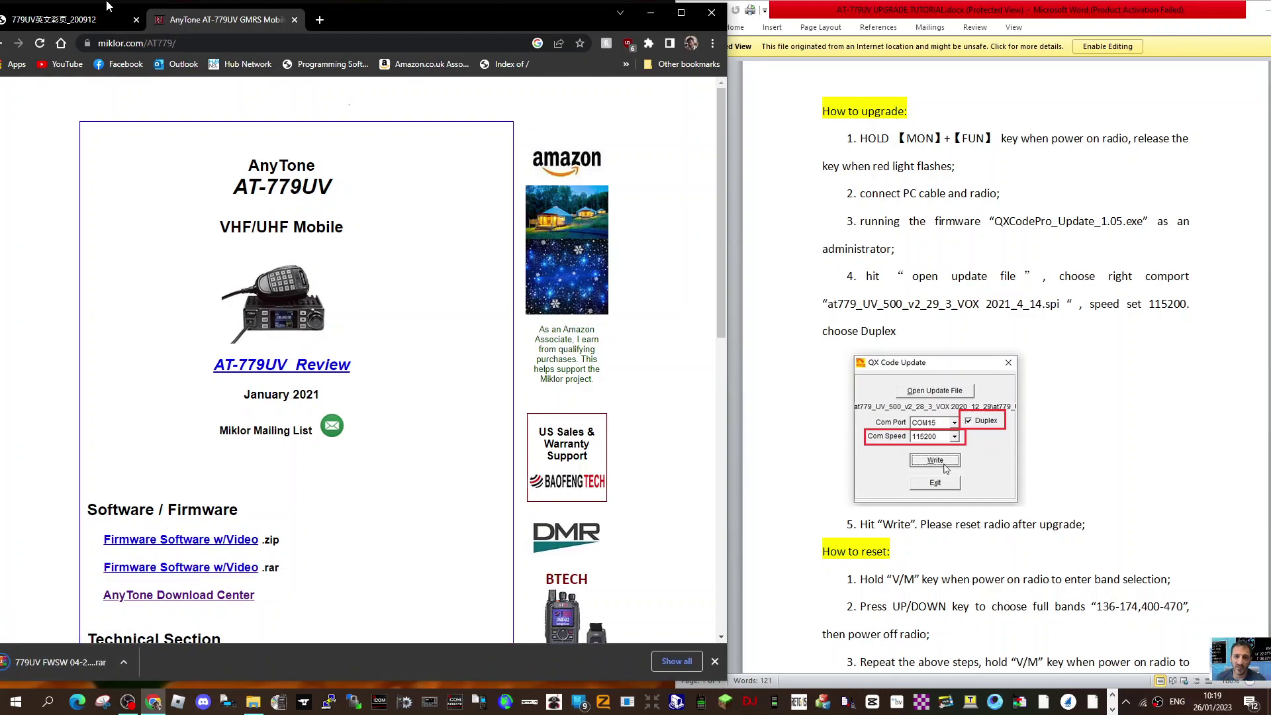
pyautogui.click(91, 24)
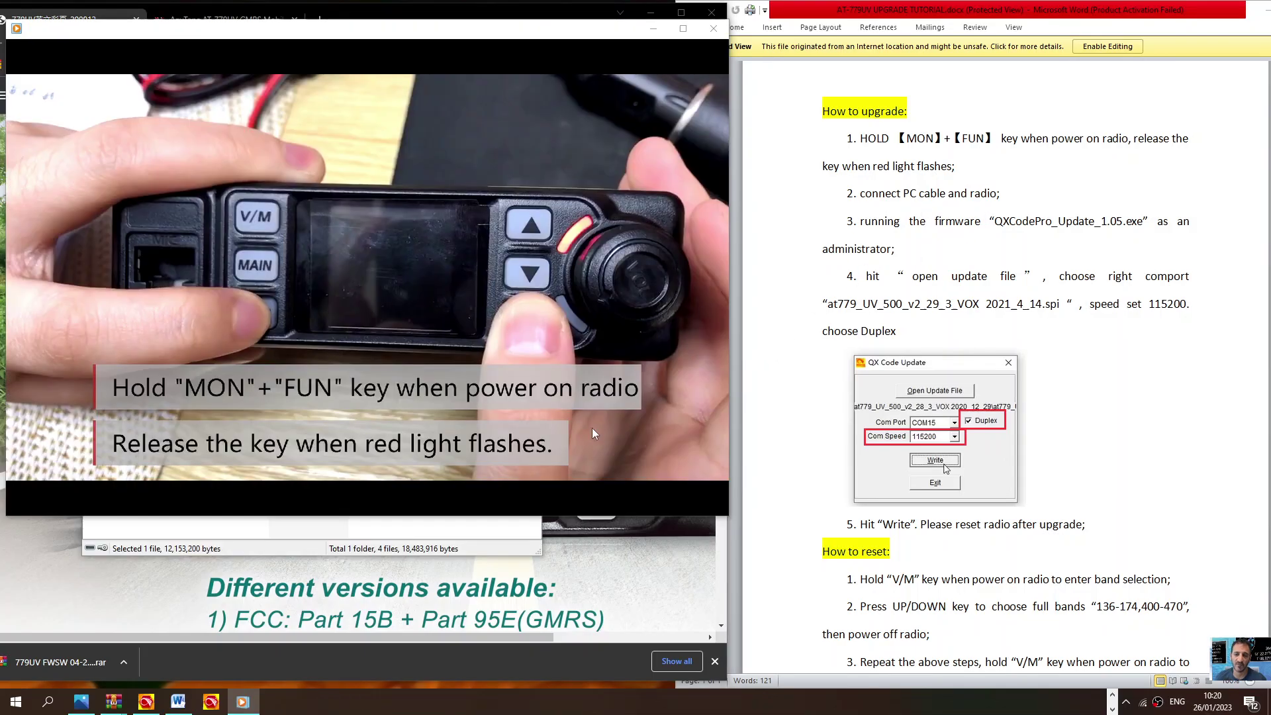
# Play the AT-779UV upgrade tutorial from the power-on key step to running the software as administrator
pyautogui.click(367, 499)
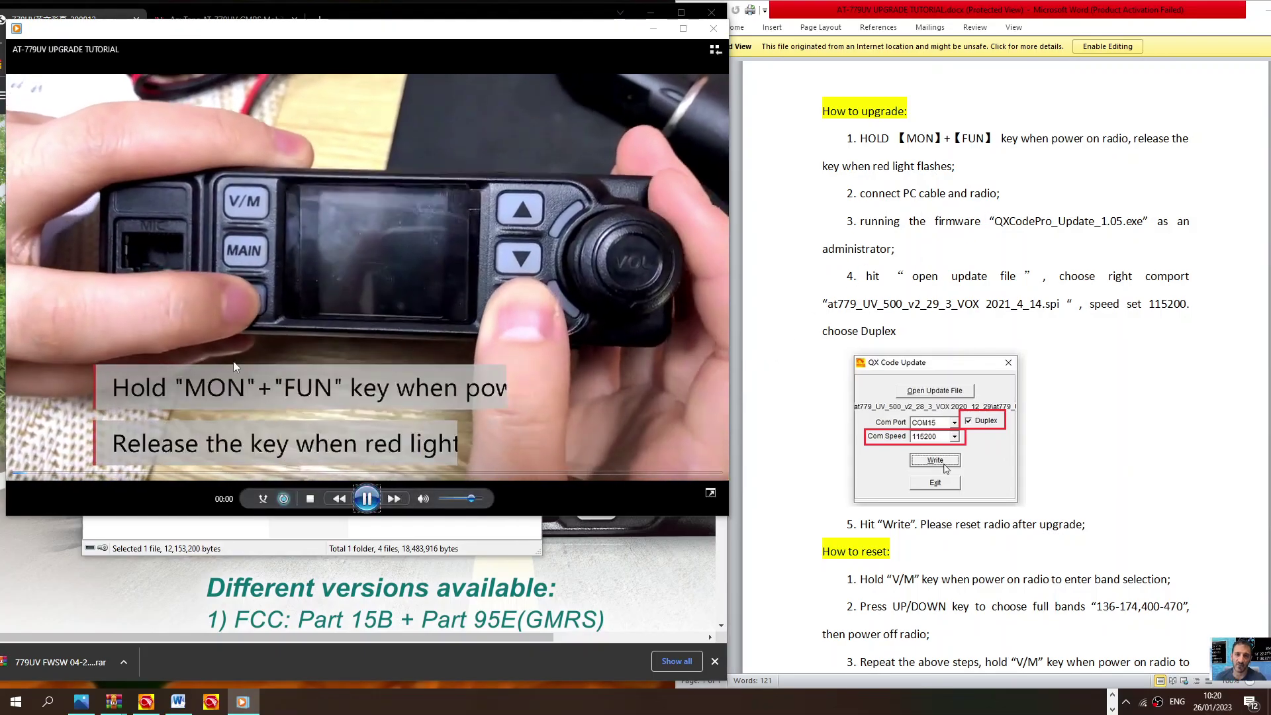
pyautogui.scroll(-1, 1089, 185)
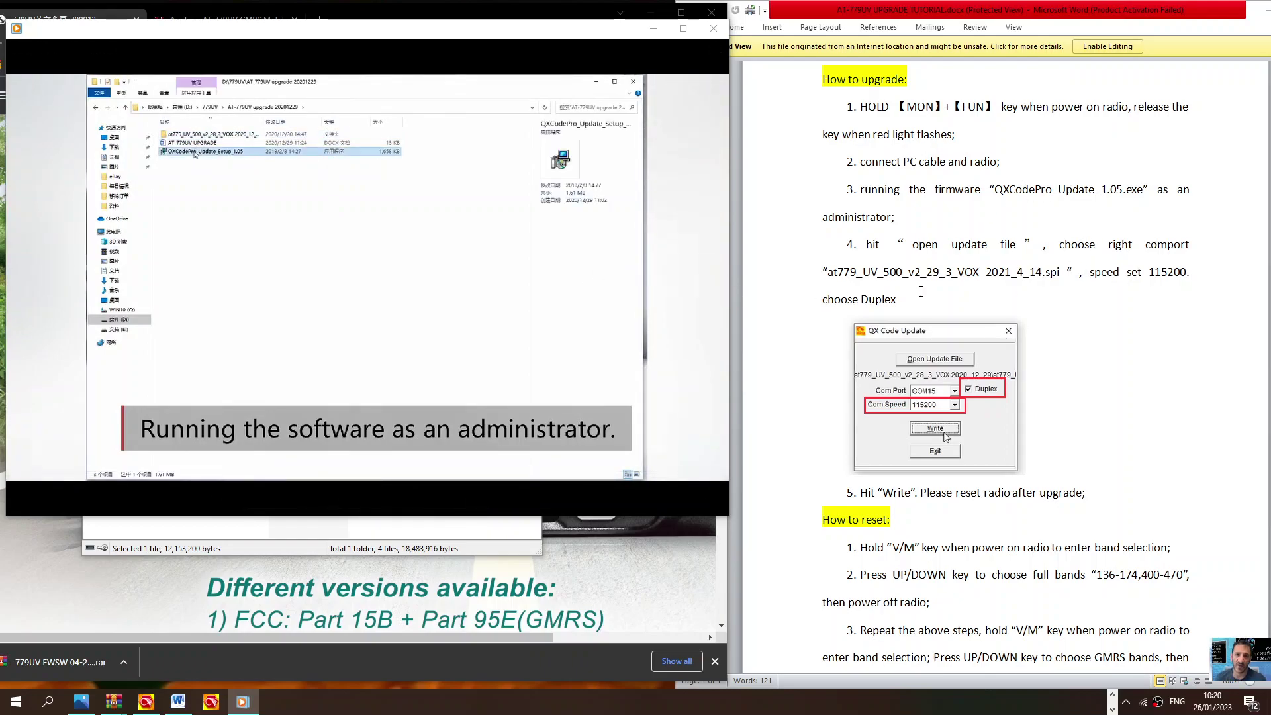
pyautogui.moveTo(387, 292)
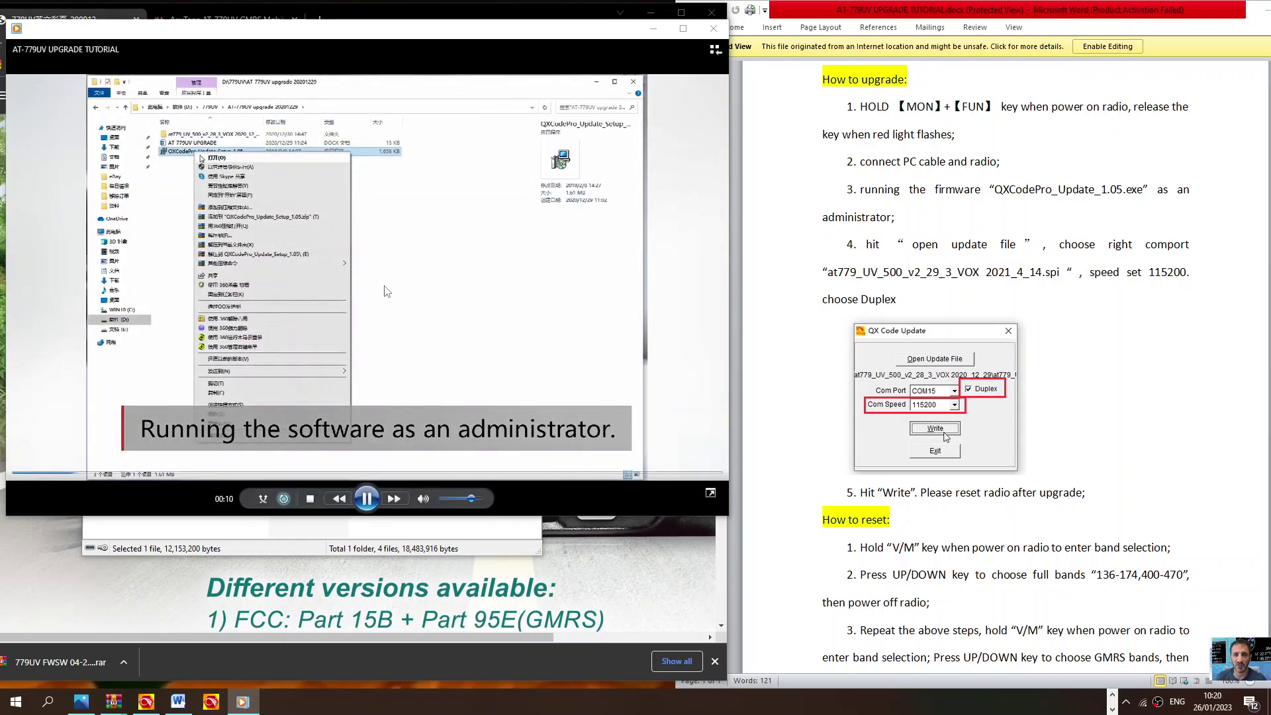
# Open the firmware .rar in WinRAR and launch QXCodePro_Update_Setup from its AT-779UV upgrade folder
pyautogui.click(68, 655)
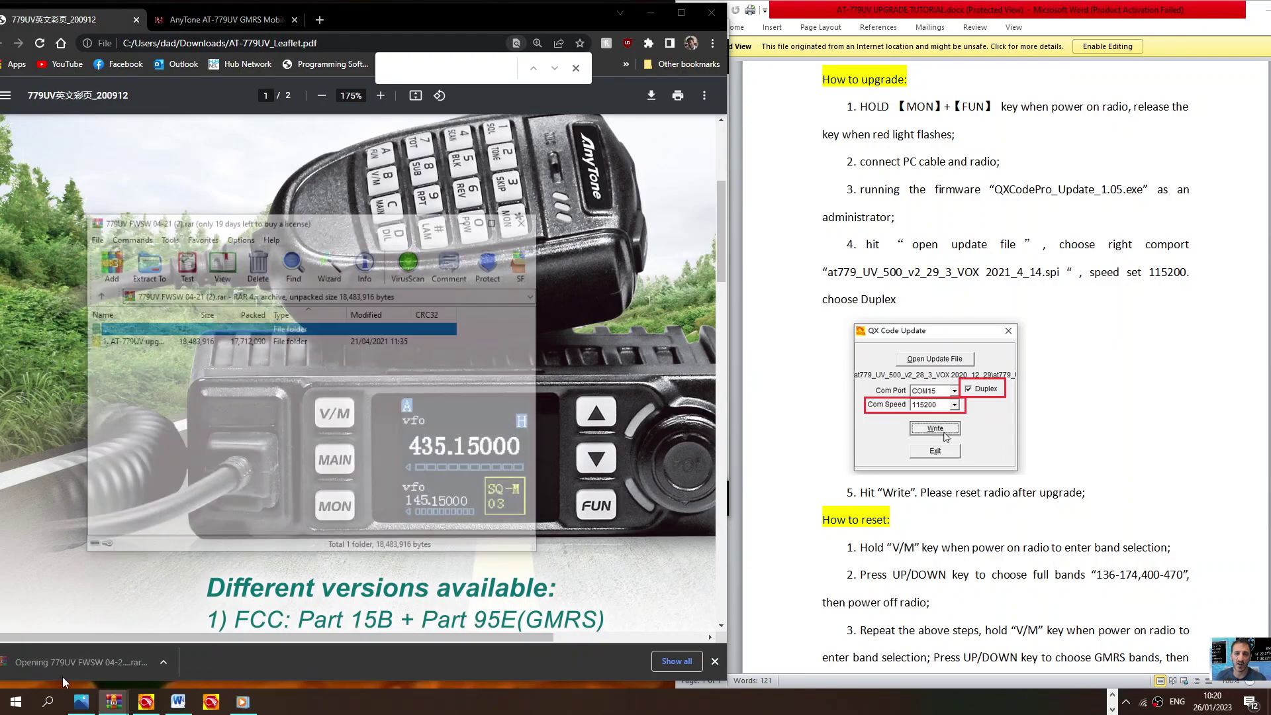
pyautogui.doubleClick(143, 343)
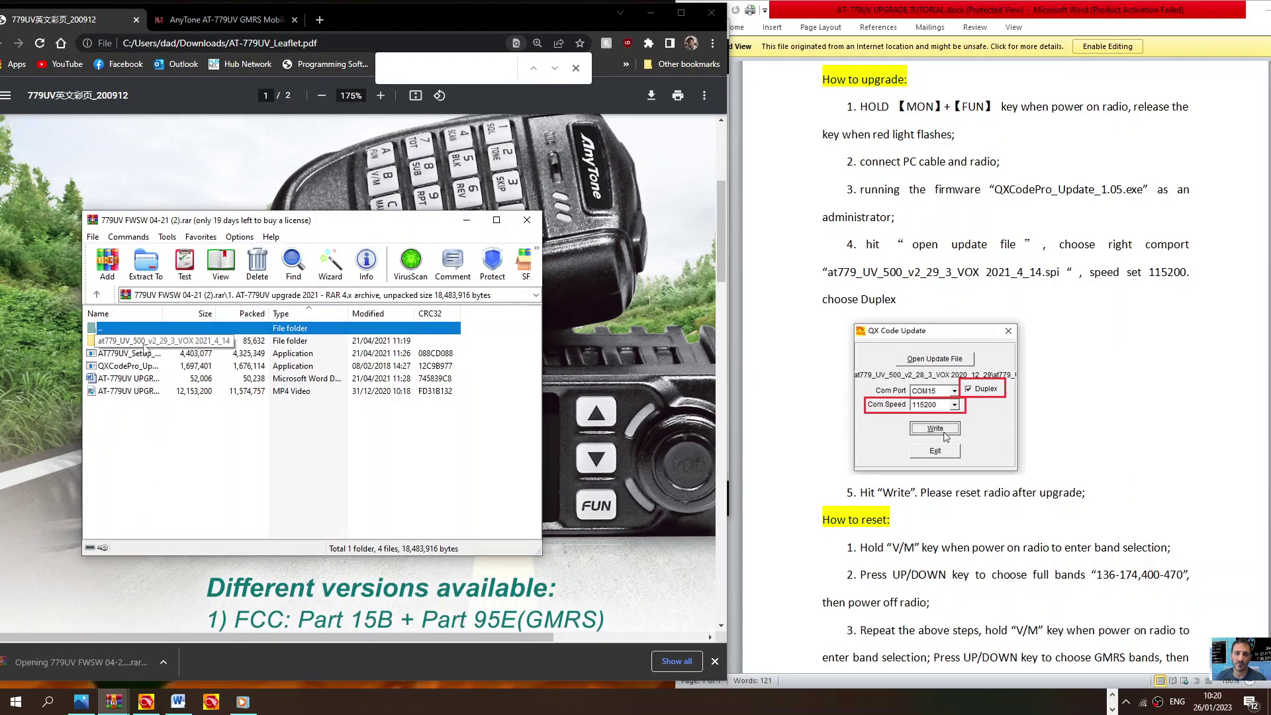
pyautogui.doubleClick(121, 368)
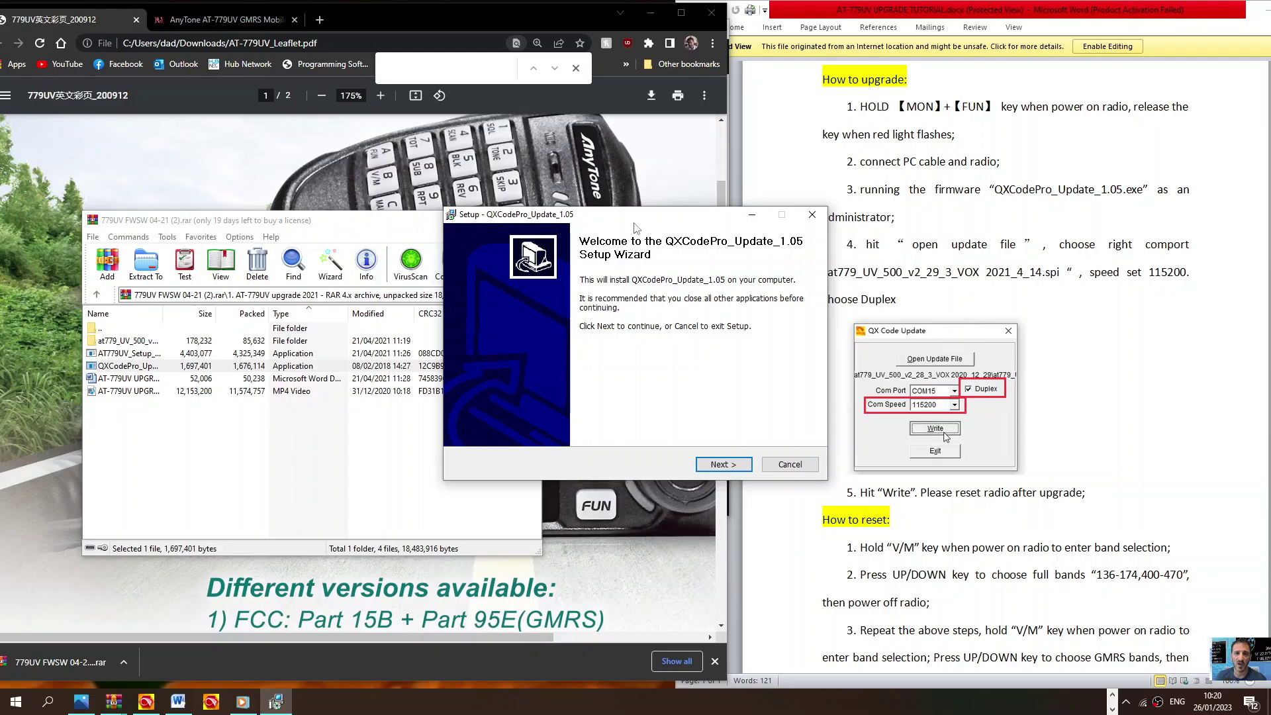
# Advance the QXCodePro setup past the welcome and install-location pages, then minimize it and WinRAR
pyautogui.click(533, 498)
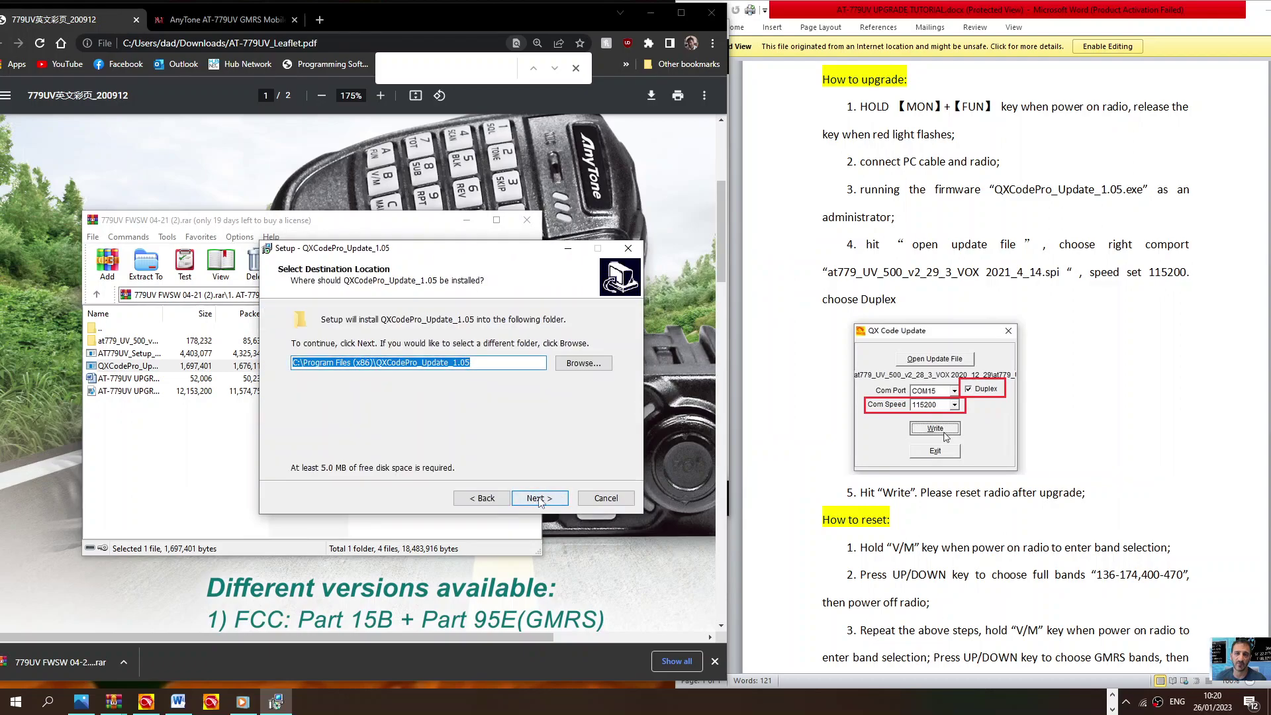
pyautogui.click(535, 498)
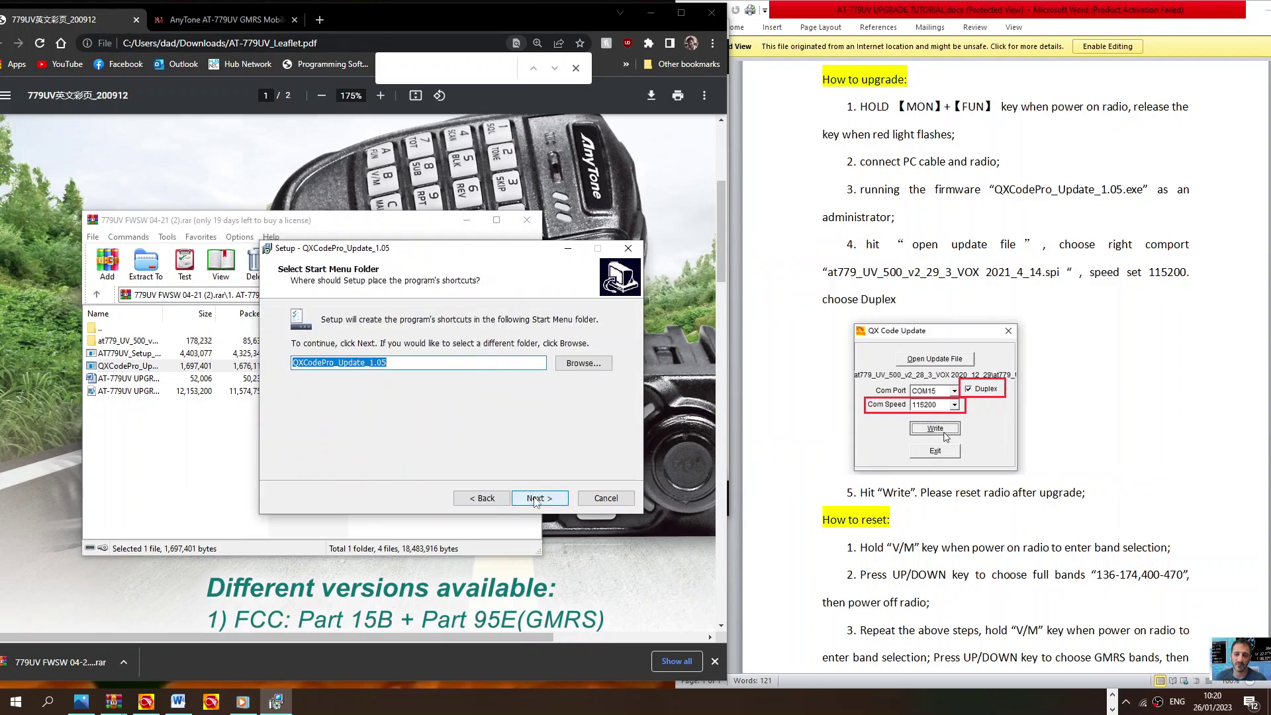
pyautogui.click(1088, 341)
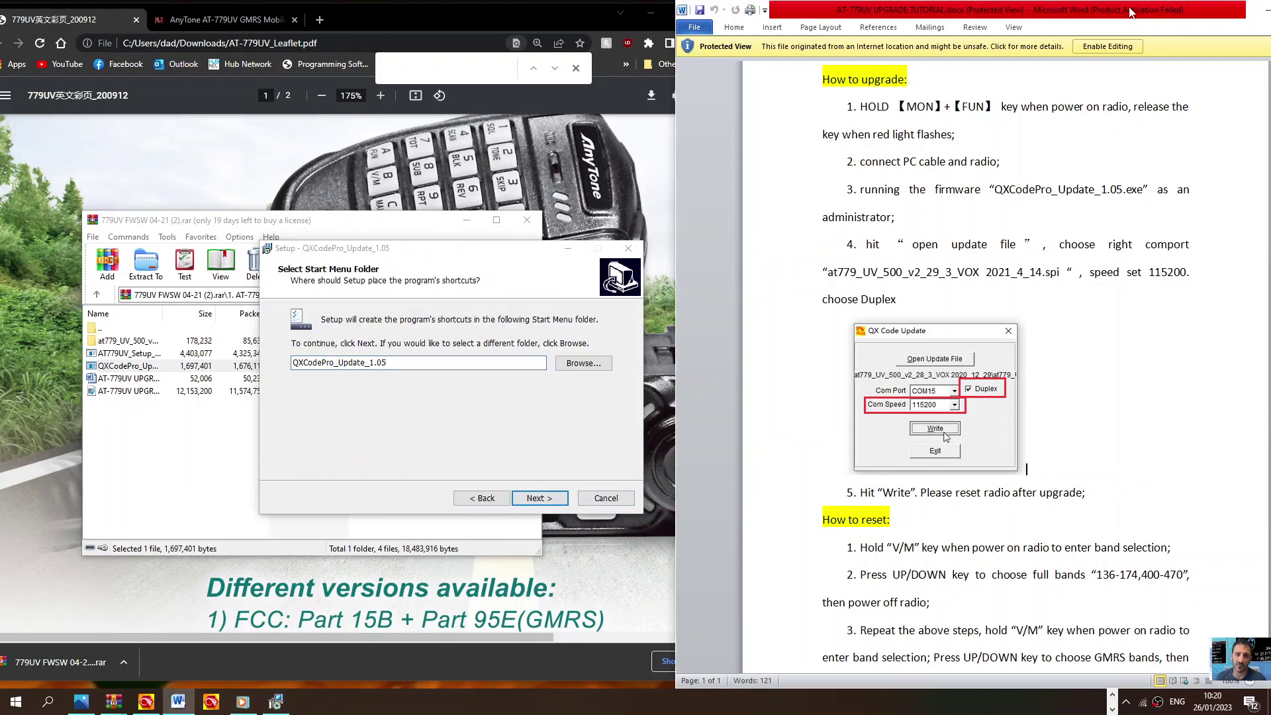
pyautogui.click(568, 248)
pyautogui.click(466, 220)
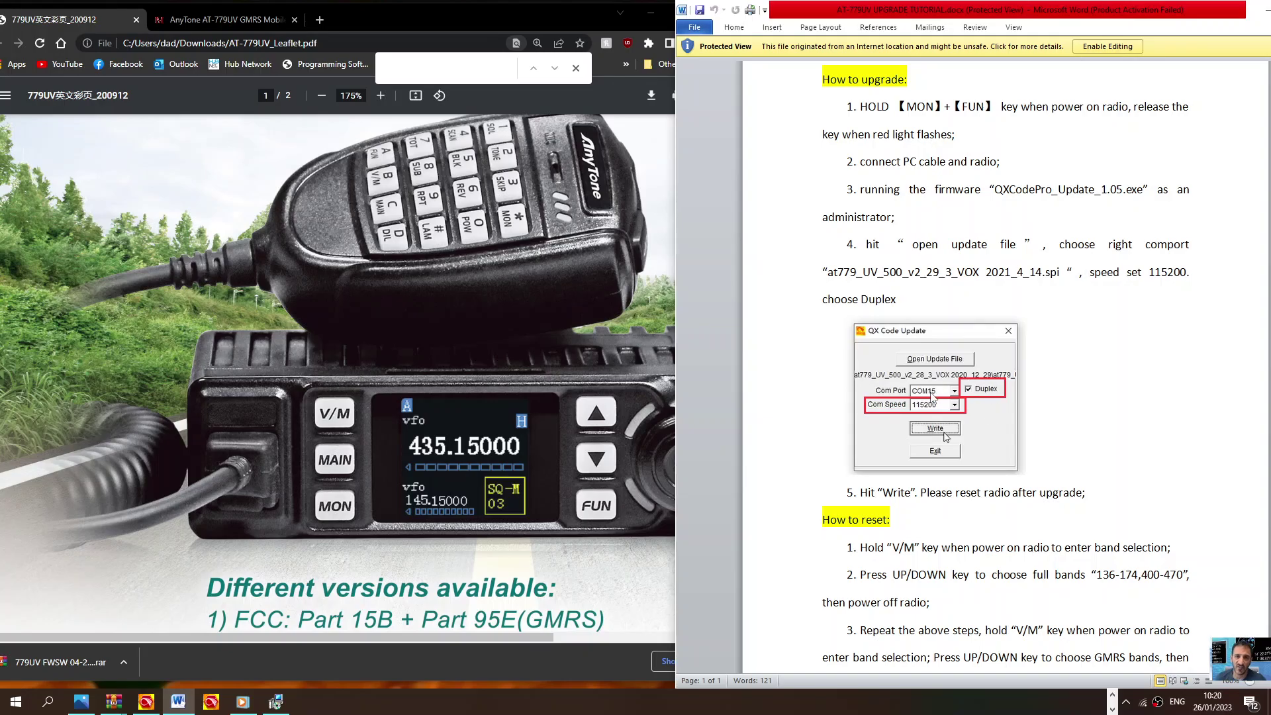
# Check Device Manager's Ports (COM & LPT) list, which shows only Communications Port (COM1), then close it
pyautogui.rightClick(13, 703)
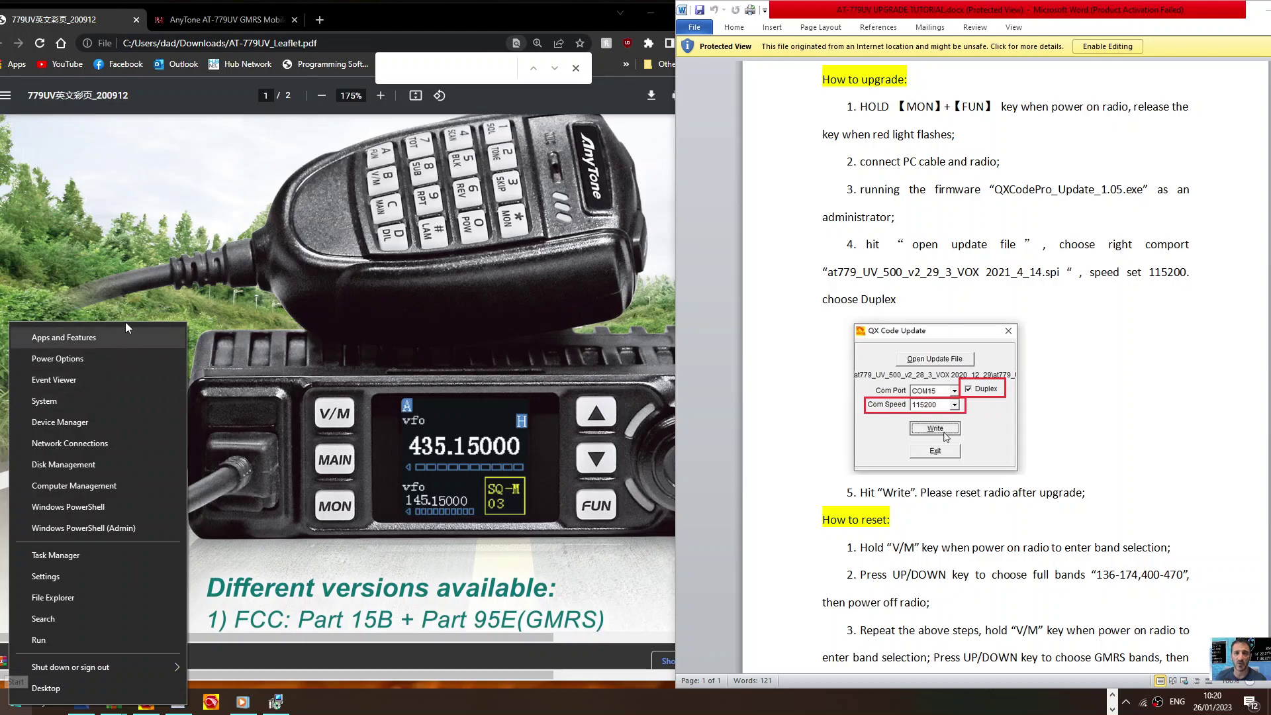
pyautogui.click(140, 304)
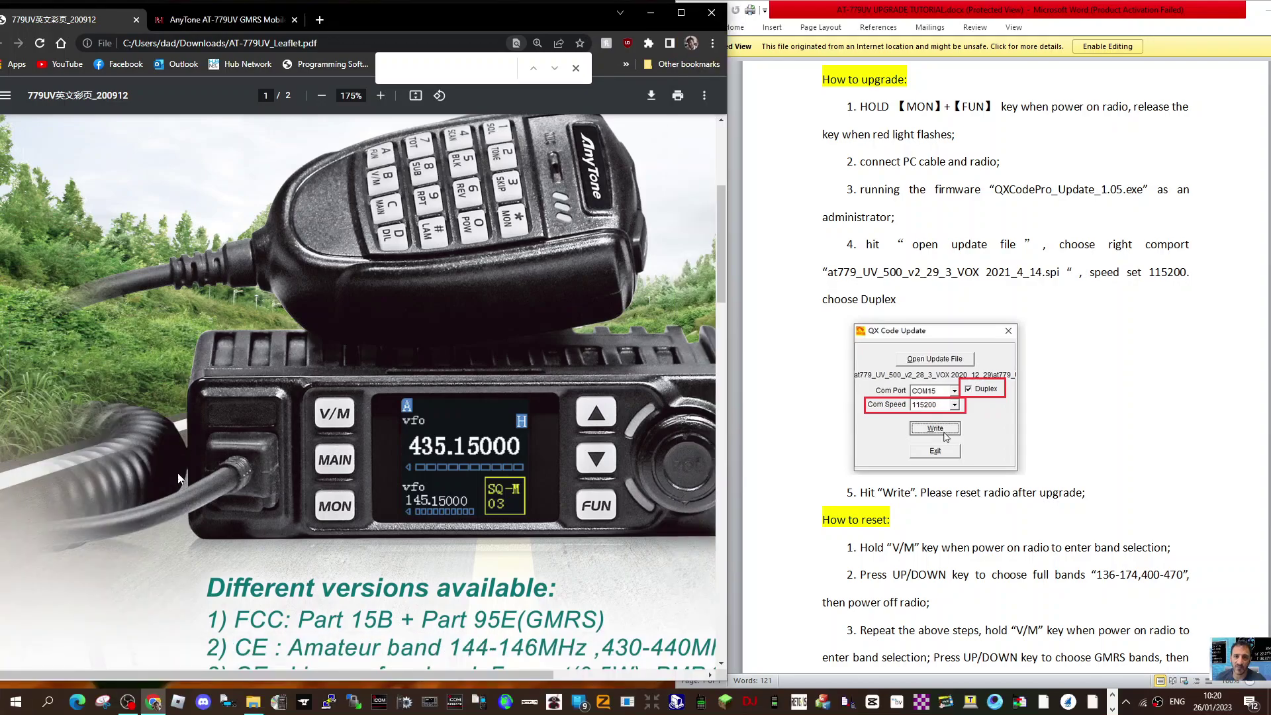
pyautogui.rightClick(14, 703)
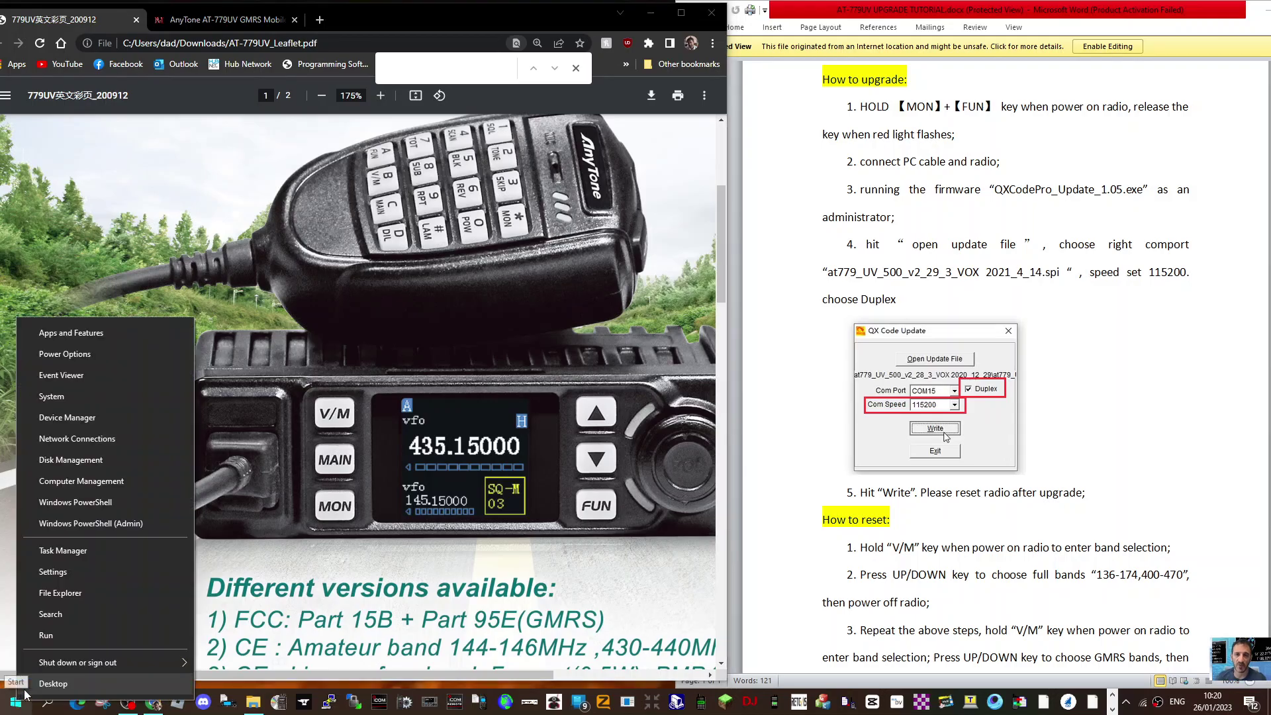
pyautogui.click(49, 419)
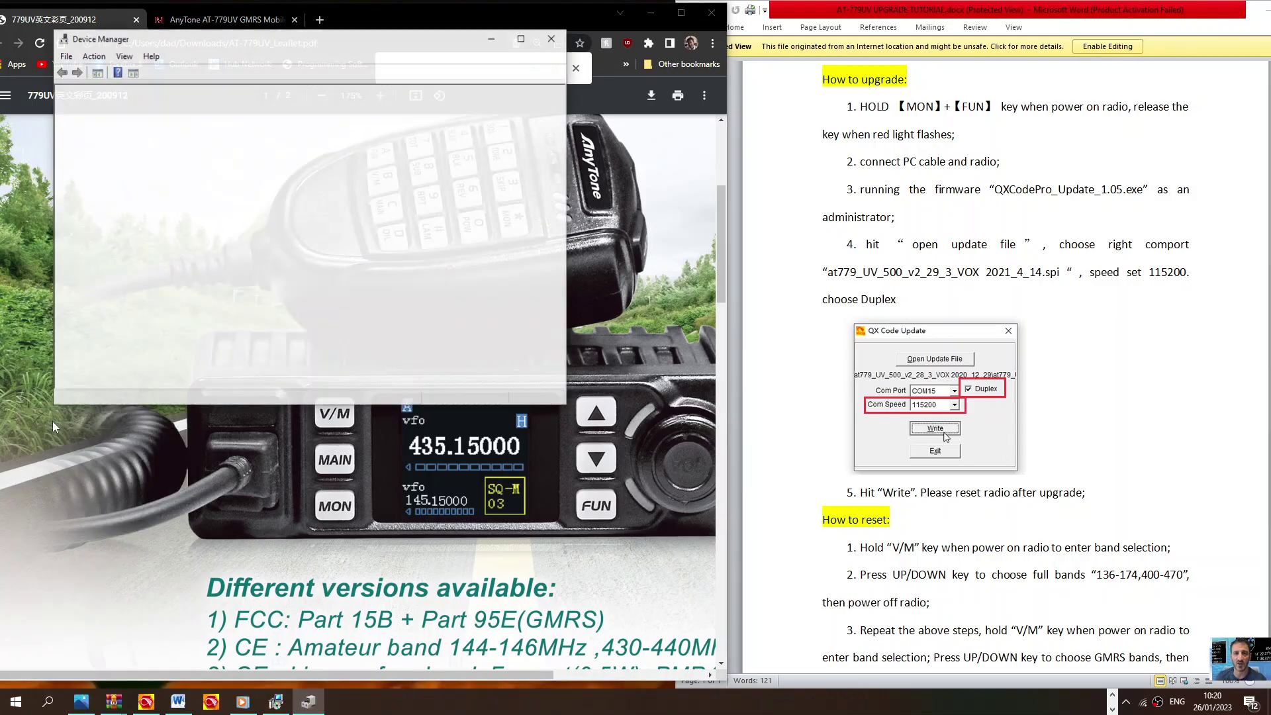
pyautogui.doubleClick(114, 247)
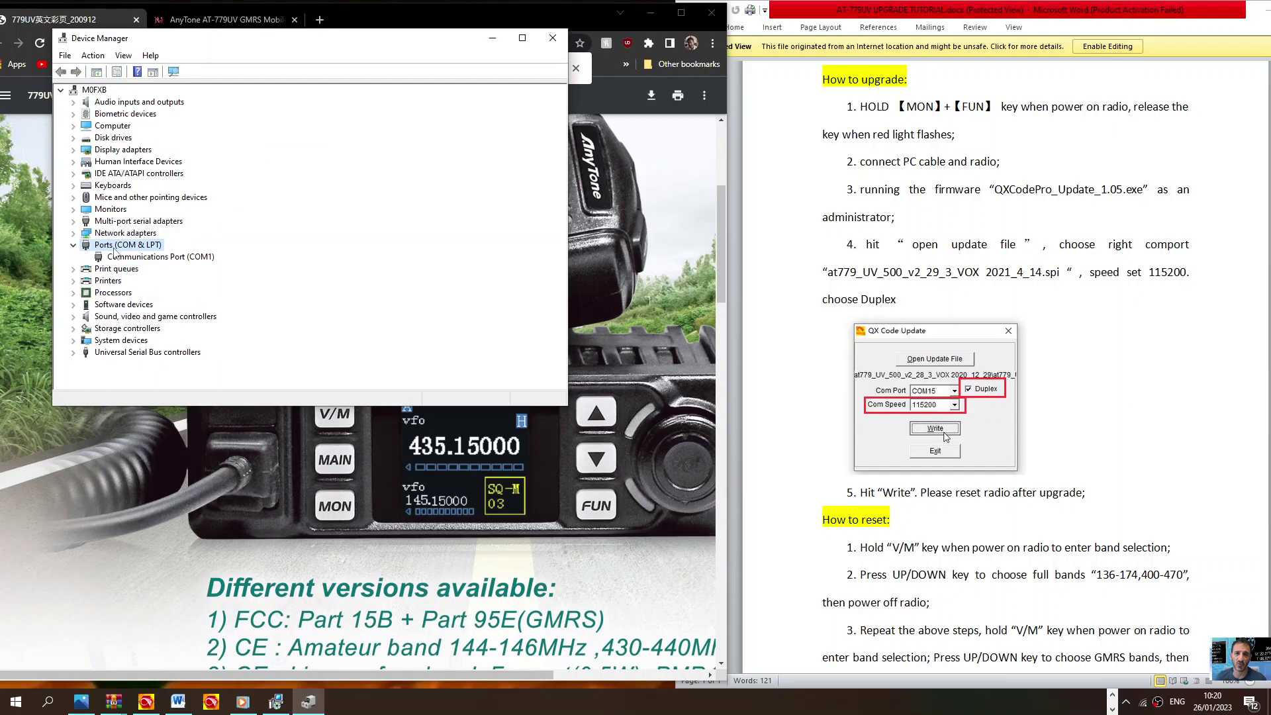
pyautogui.click(553, 38)
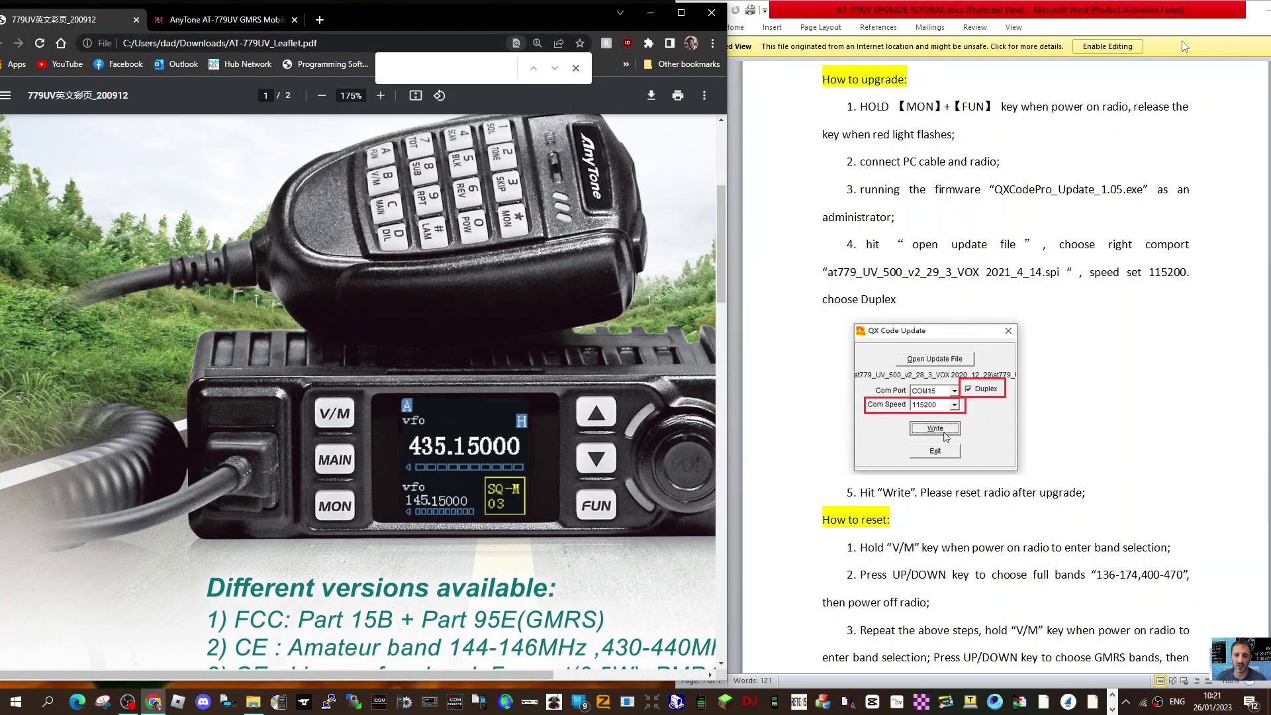
# Bring the Word upgrade instructions forward and deselect the embedded QX Code Update screenshot
pyautogui.click(742, 370)
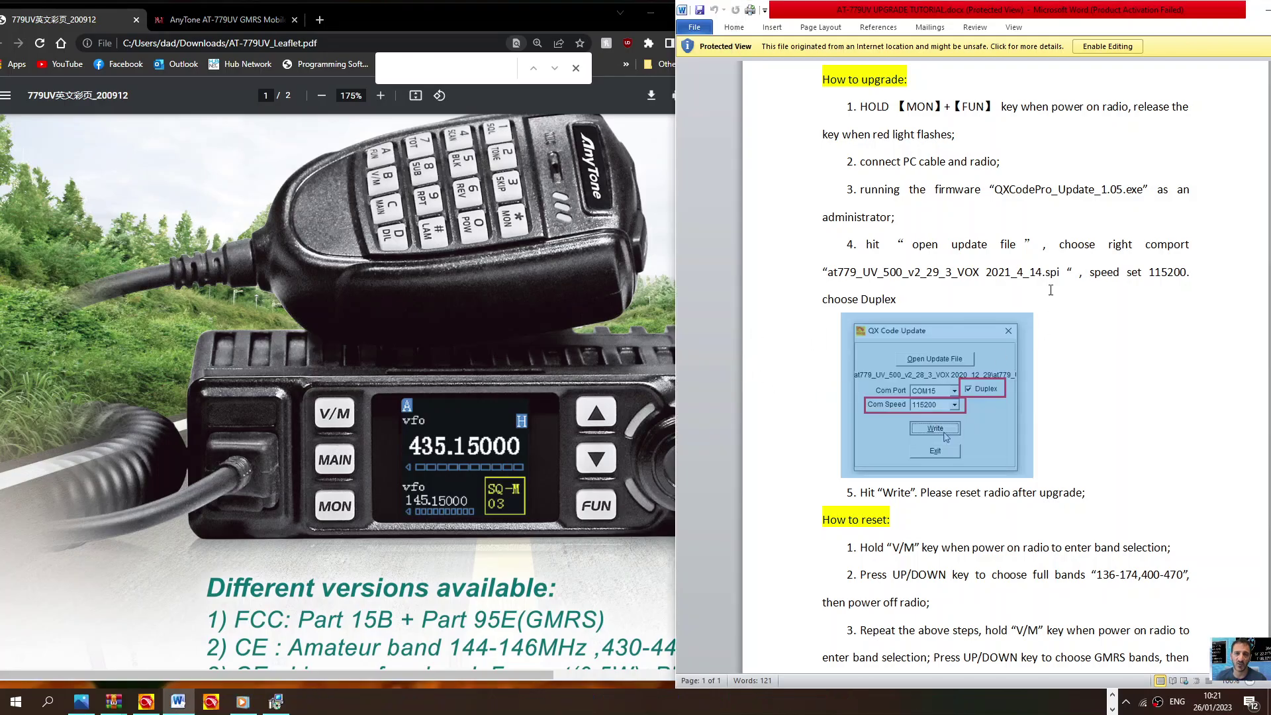
pyautogui.click(1042, 244)
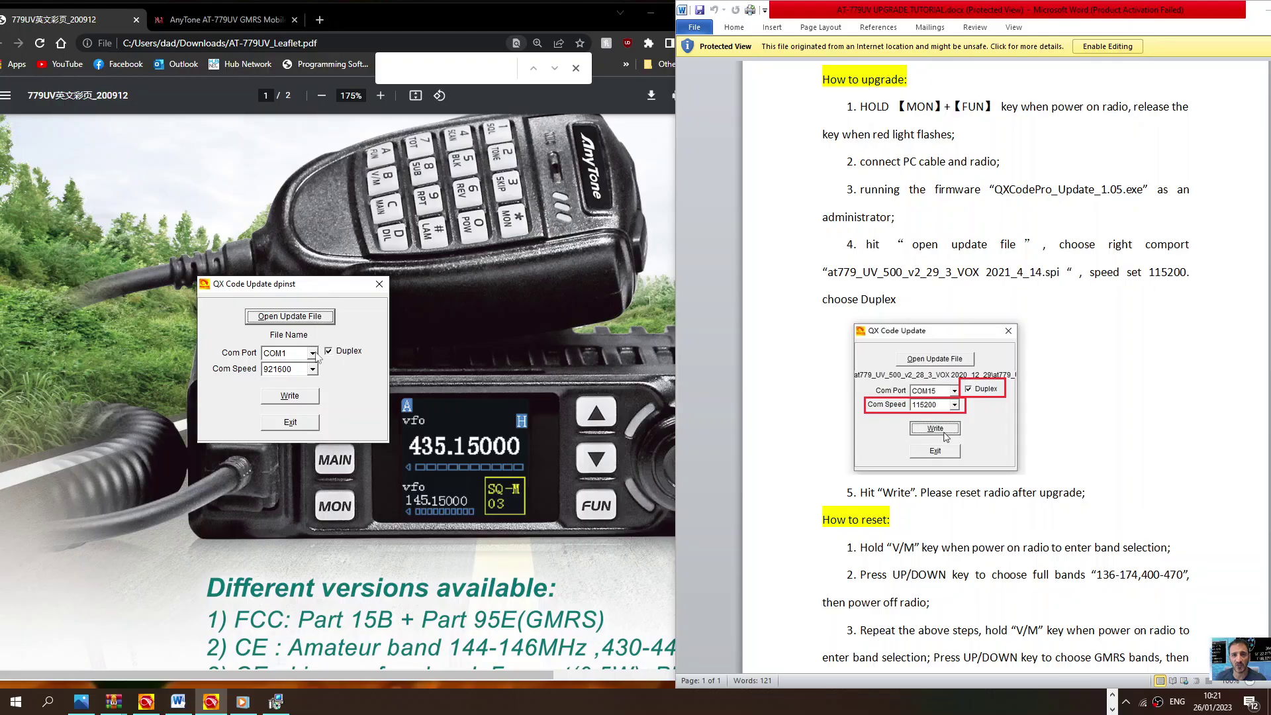
# Check Com Port and keep 921600 as the Com Speed in QX Code Update
pyautogui.click(312, 353)
pyautogui.click(315, 369)
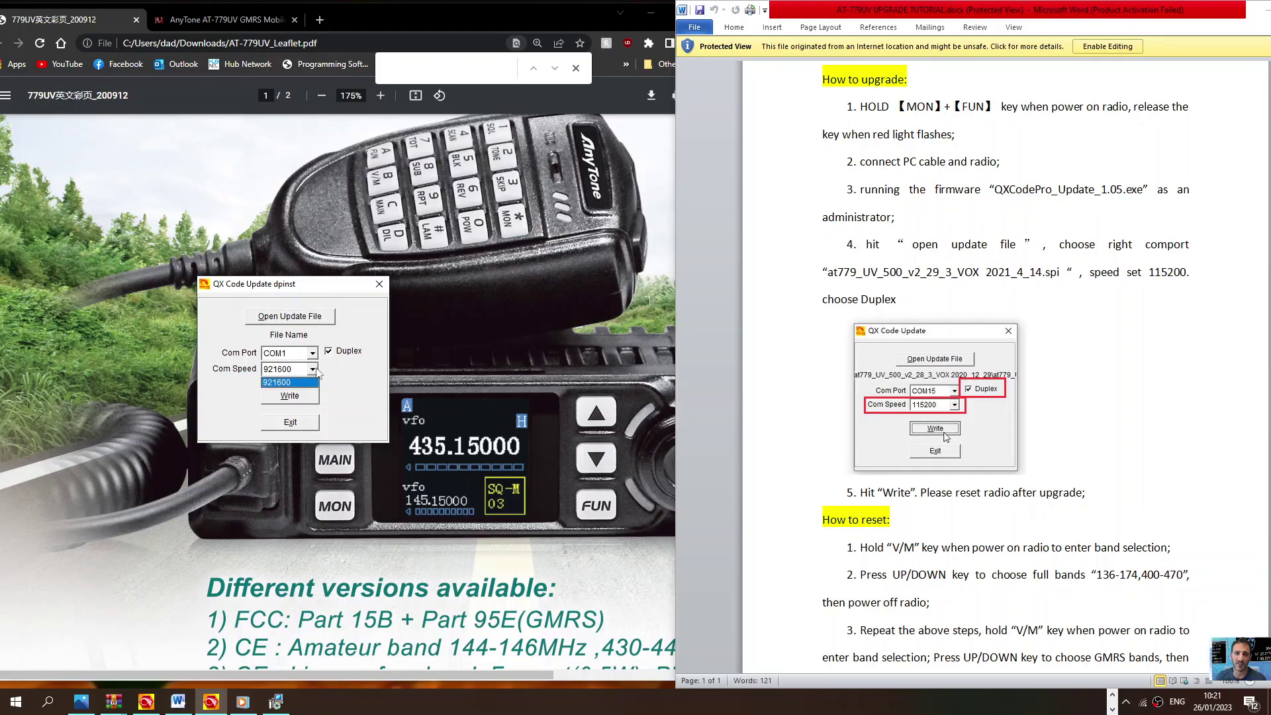
pyautogui.click(316, 369)
# Try opening the firmware update file but cancel the picker, leaving a 'File Open Failed!' error
pyautogui.click(288, 318)
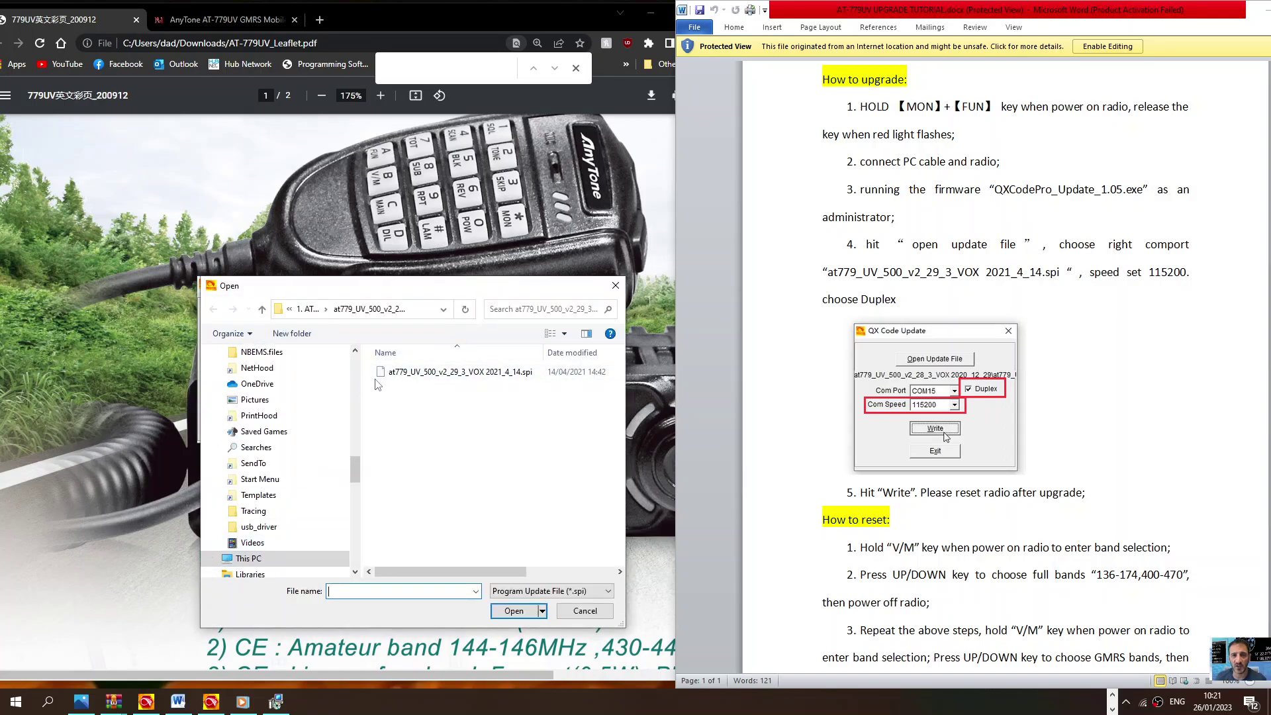
pyautogui.click(616, 287)
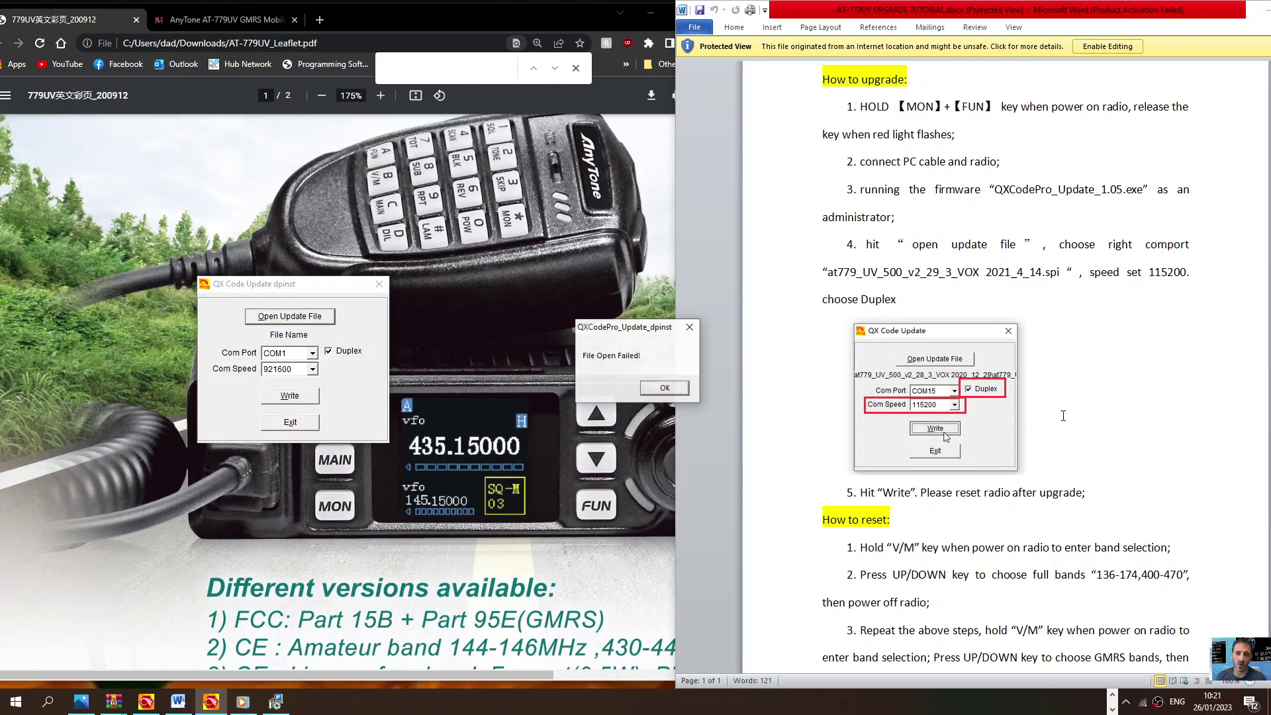
pyautogui.scroll(-1, 1060, 407)
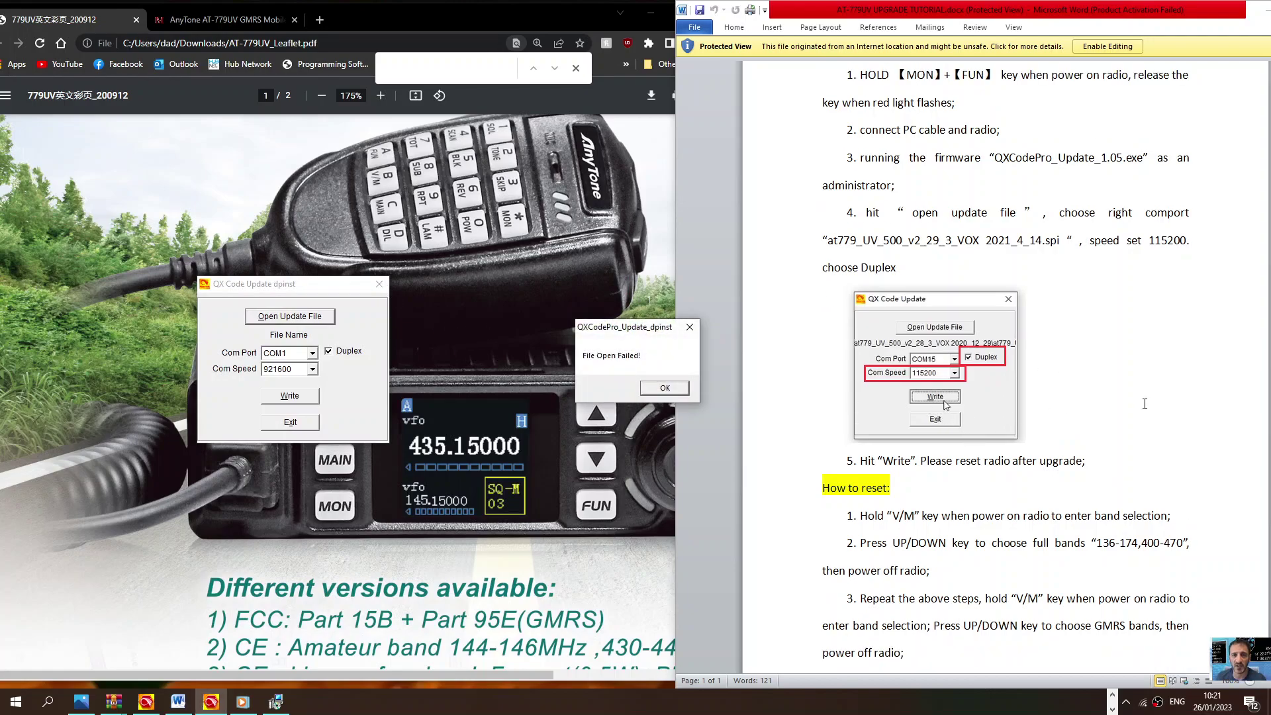
pyautogui.scroll(-2, 1159, 395)
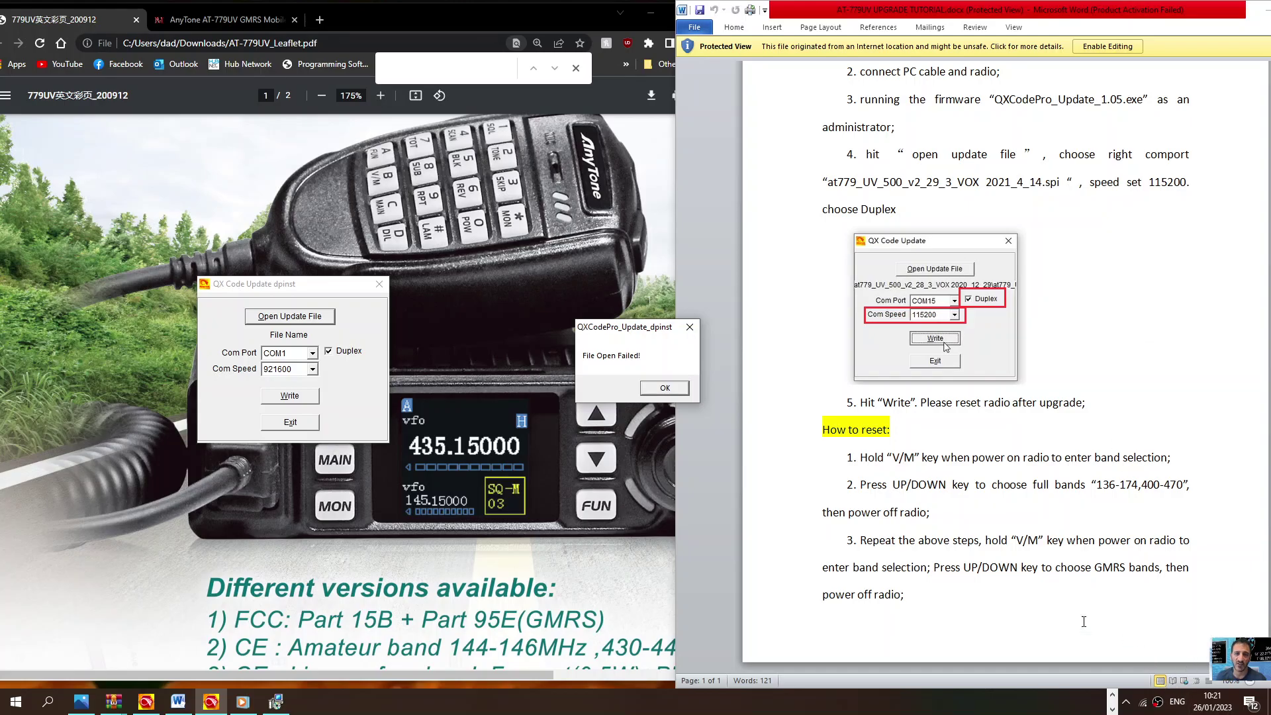
# Rewind the upgrade tutorial to the .spi file-selection step (about 01:05) and maximize the player
pyautogui.click(242, 702)
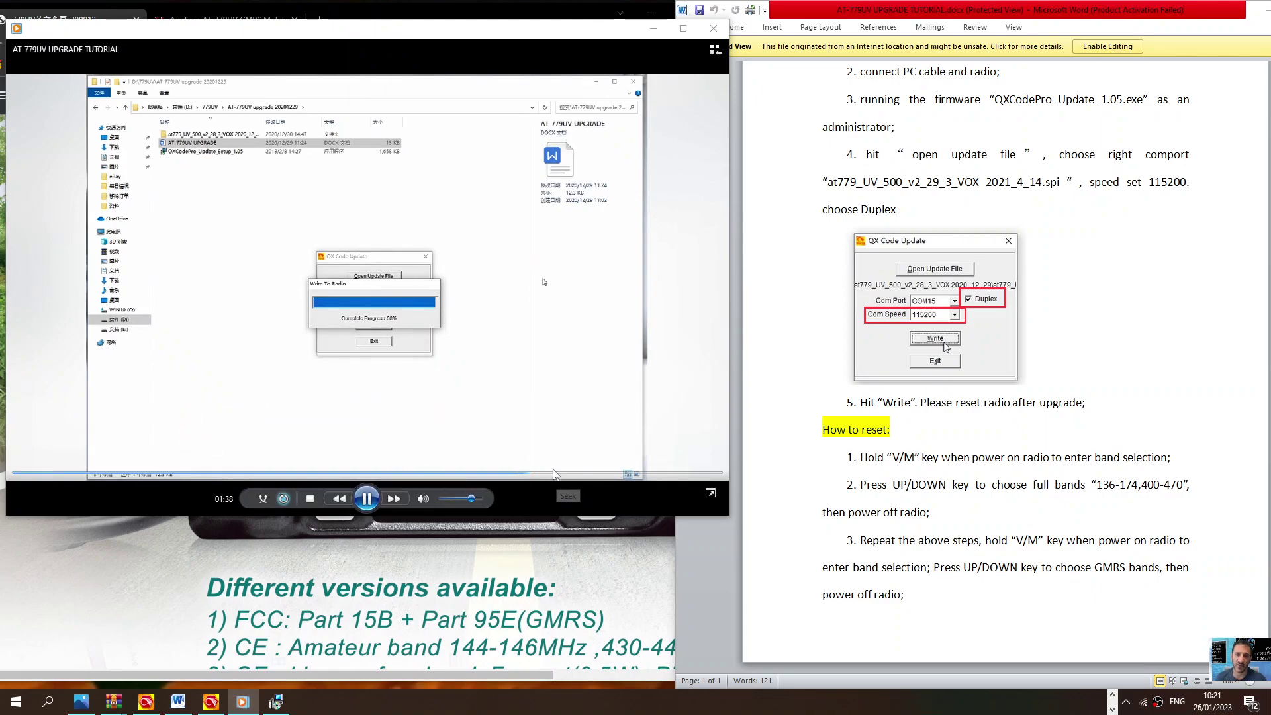
pyautogui.click(490, 473)
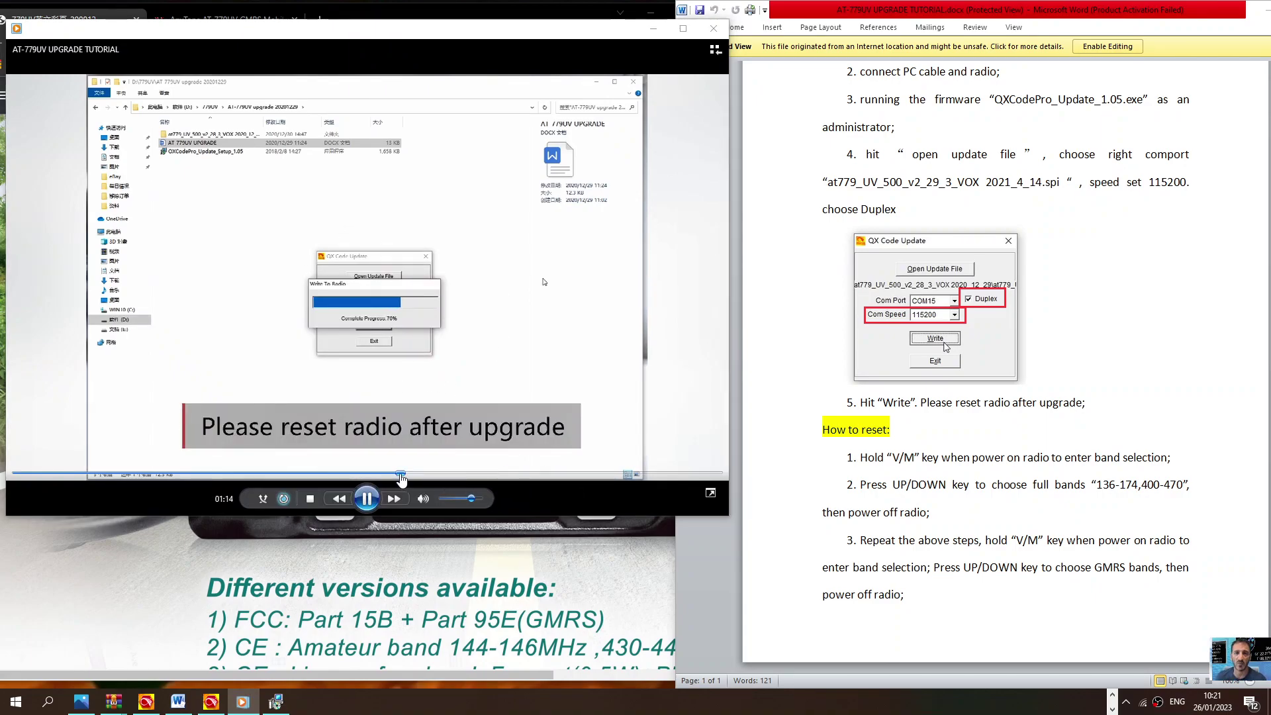
pyautogui.click(404, 474)
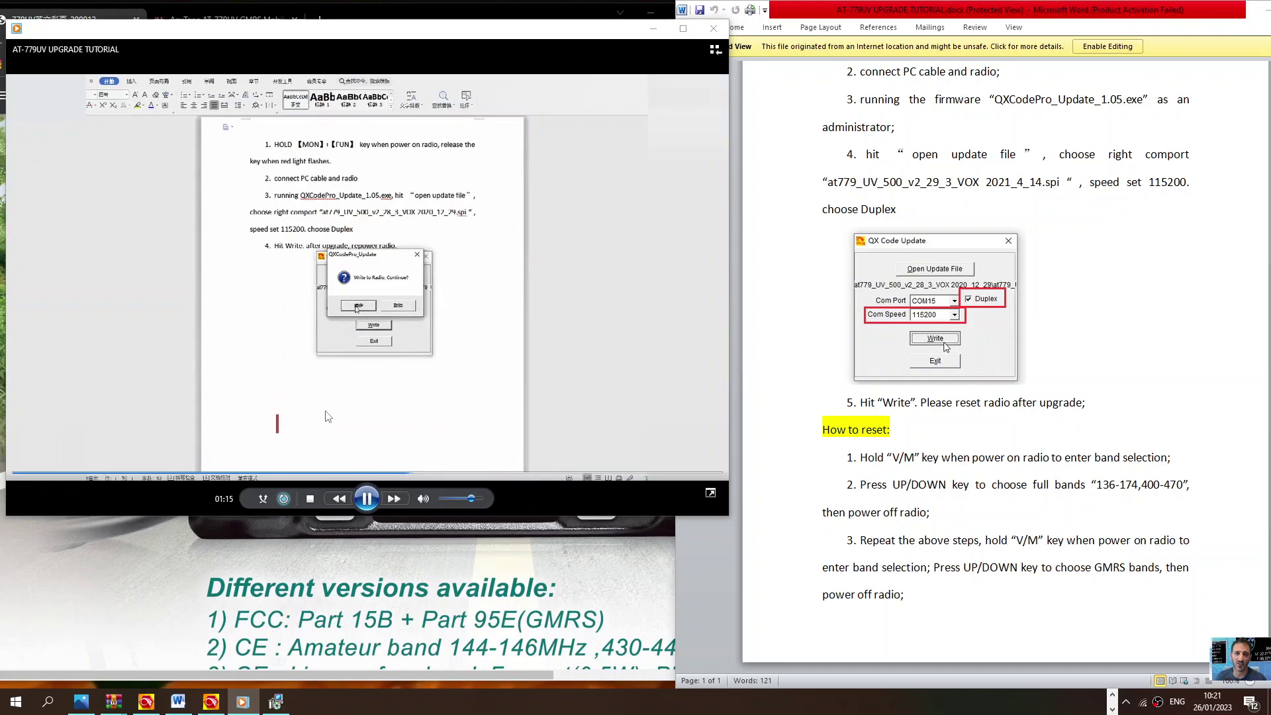
pyautogui.click(341, 474)
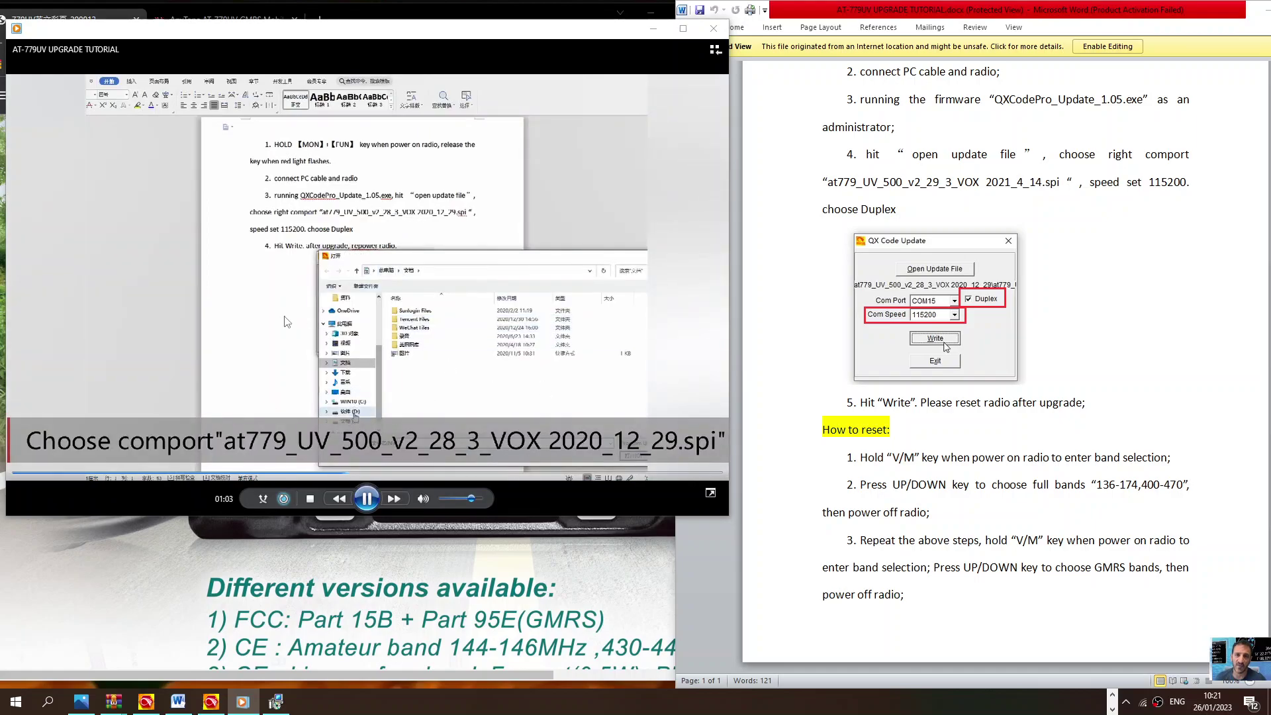
pyautogui.click(684, 27)
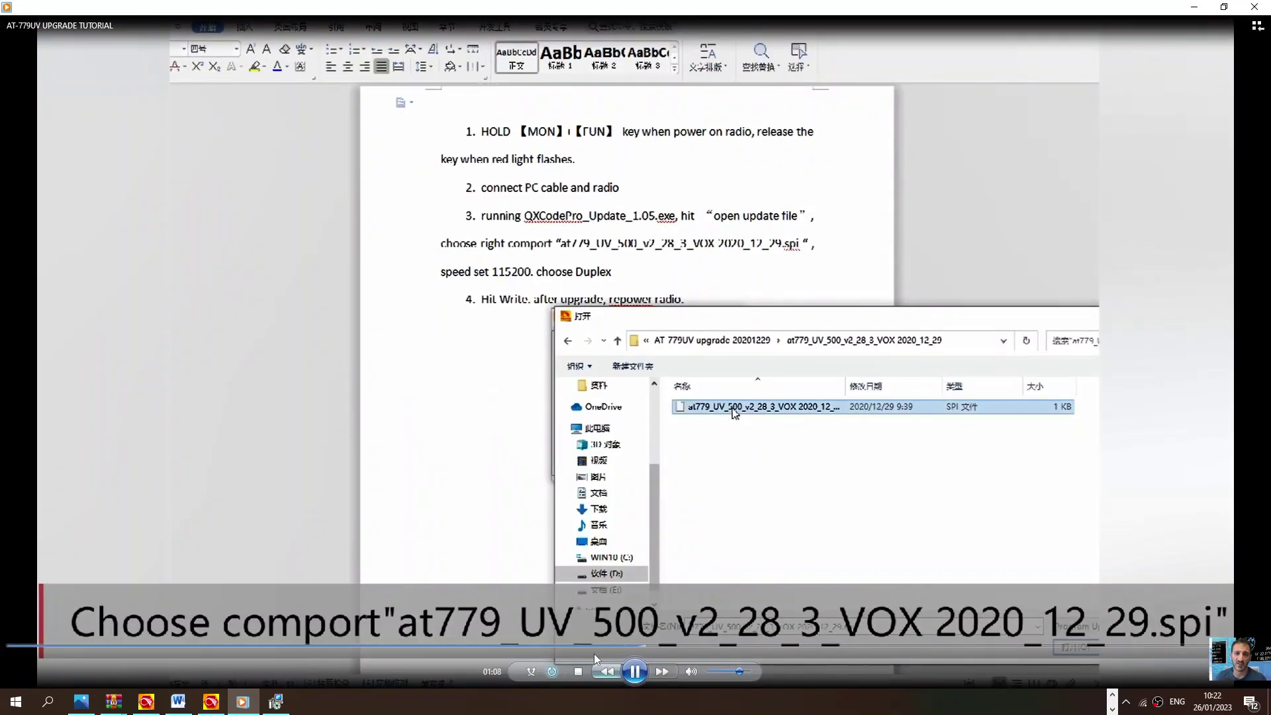
# Rewind the tutorial to about 00:53, the 115200 Com Speed step, and let it play
pyautogui.click(540, 647)
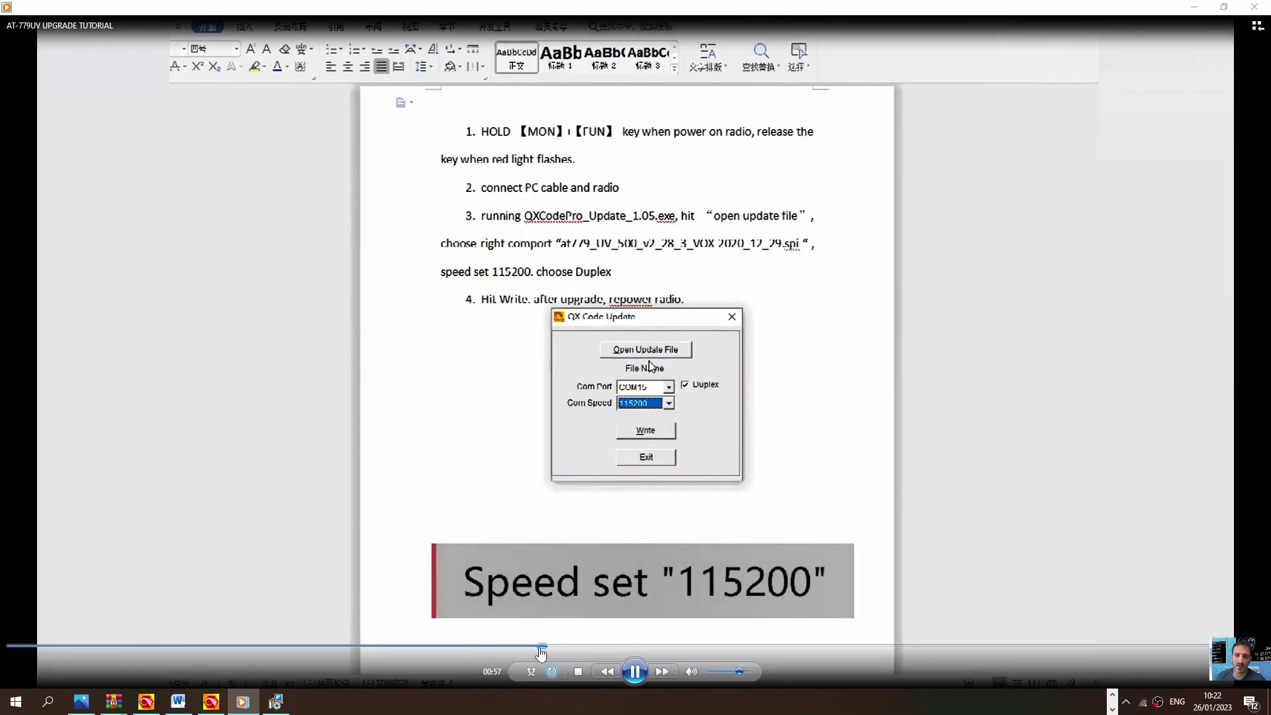
pyautogui.moveTo(540, 646); pyautogui.dragTo(503, 647)
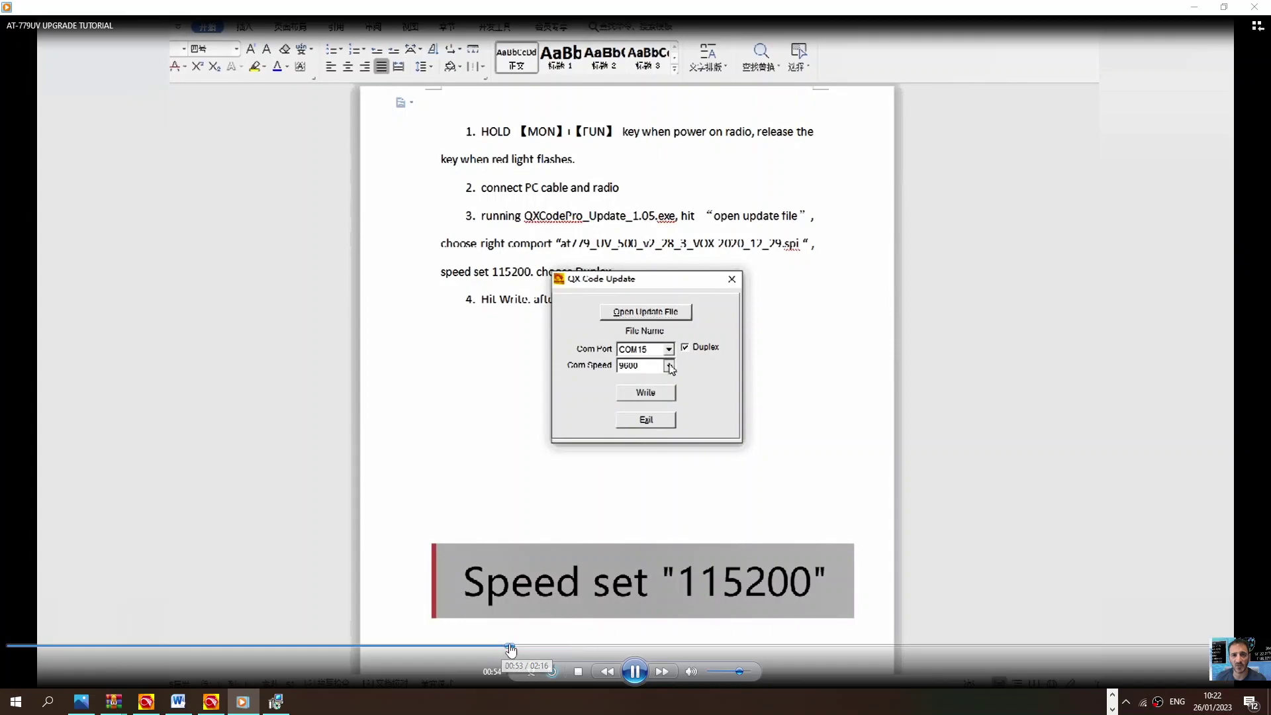